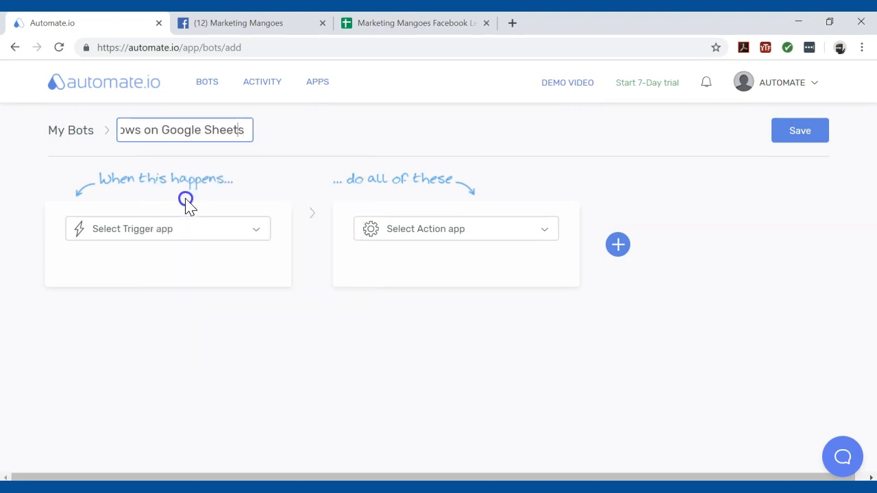
key(Left)
key(Left)
key(Left)
key(Left)
key(Left)
key(Left)
key(Left)
key(Left)
key(Left)
key(Left)
key(Left)
key(Left)
key(Left)
key(Left)
key(Left)
key(Left)
key(Left)
key(Left)
key(Left)
key(Left)
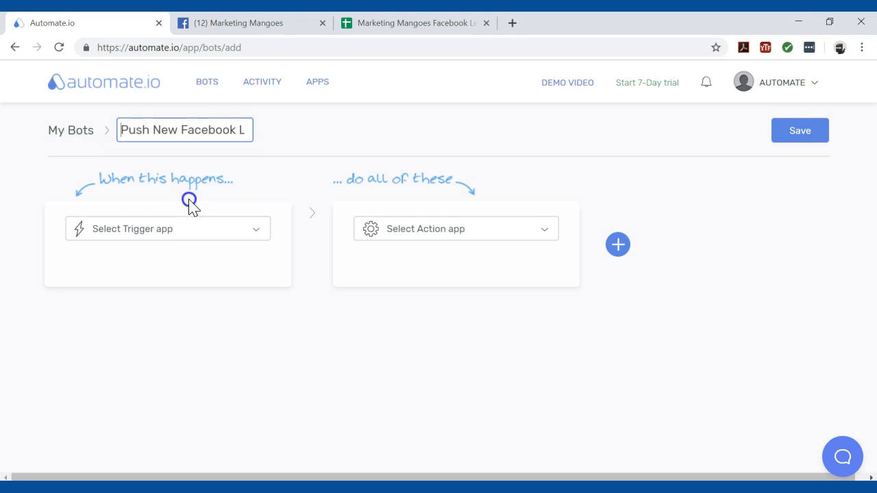
- Search the trigger apps for "face" and choose Facebook Lead Ads as the bot's trigger app
click(251, 231)
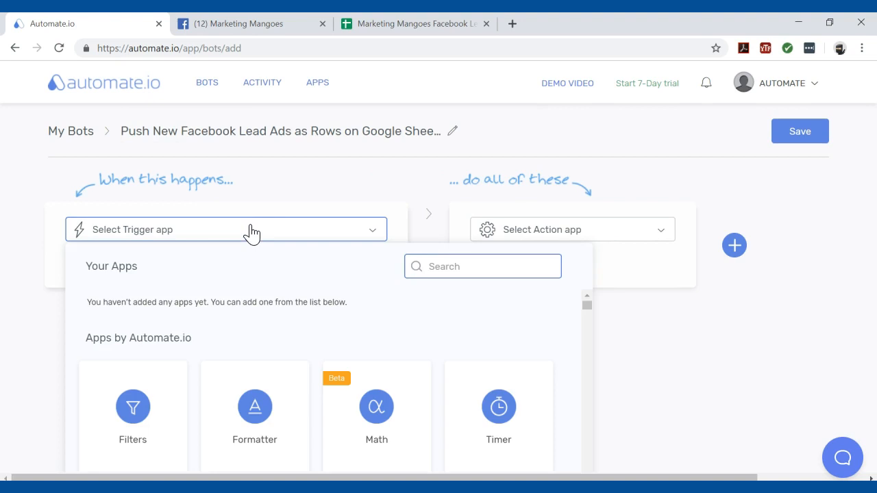
text(face)
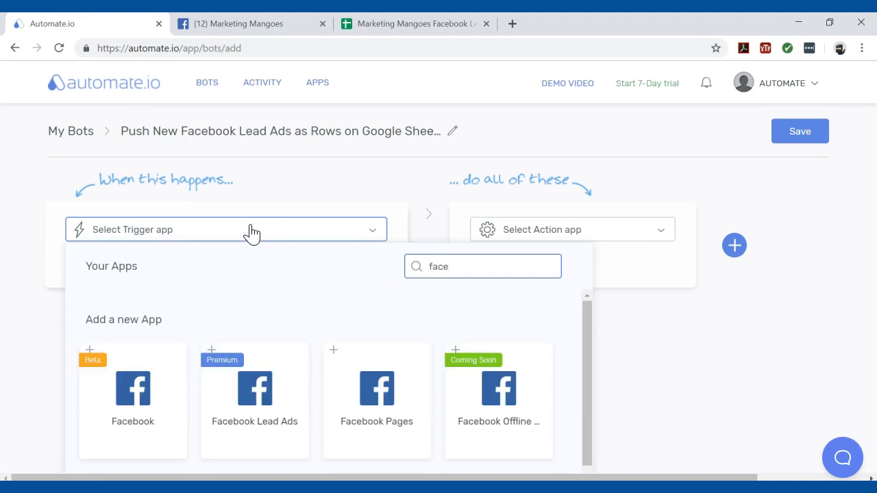
click(262, 392)
- Authorize the Facebook connection for the Marketing Mangoes page with page management allowed, and save the Facebook Lead Ads authentication
click(657, 274)
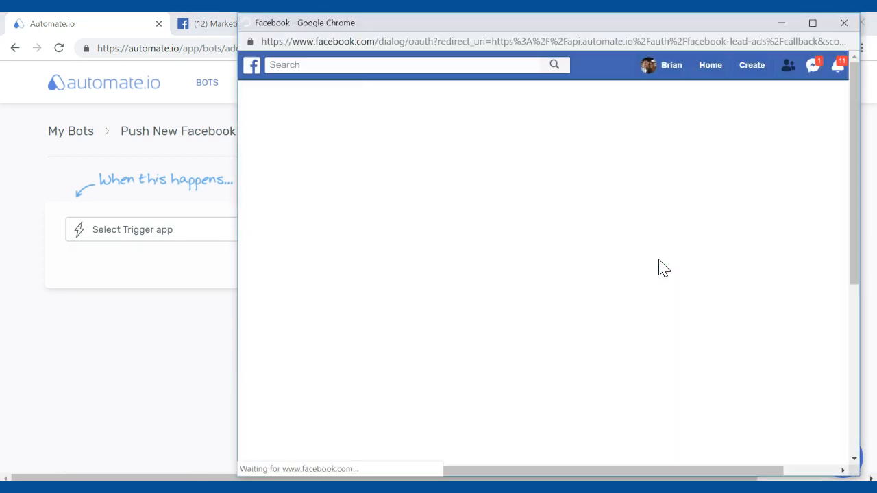
click(644, 259)
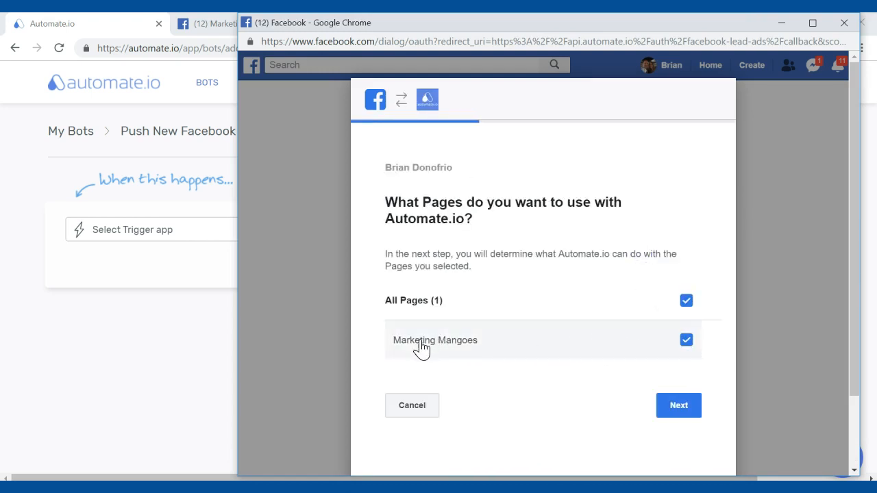
click(688, 402)
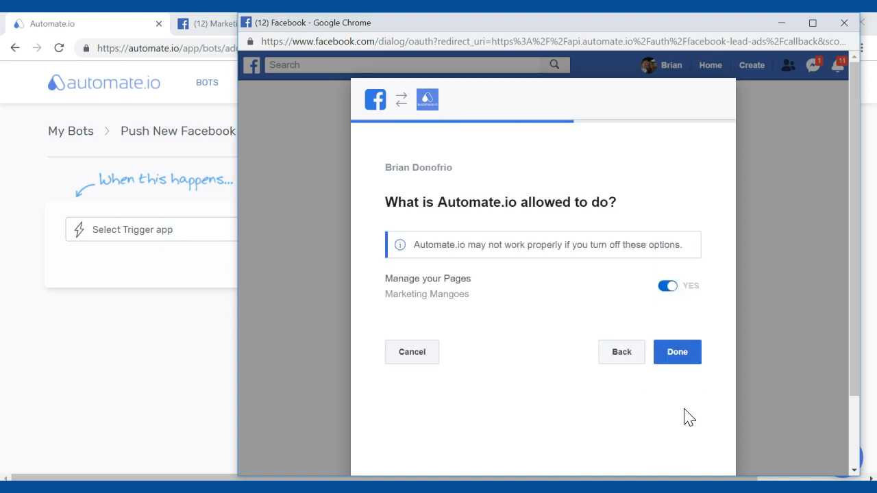
click(669, 359)
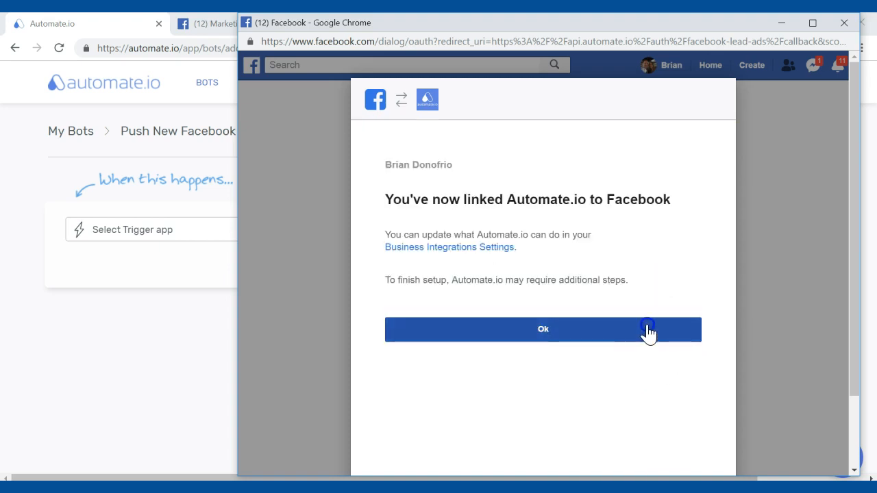
click(646, 328)
click(695, 242)
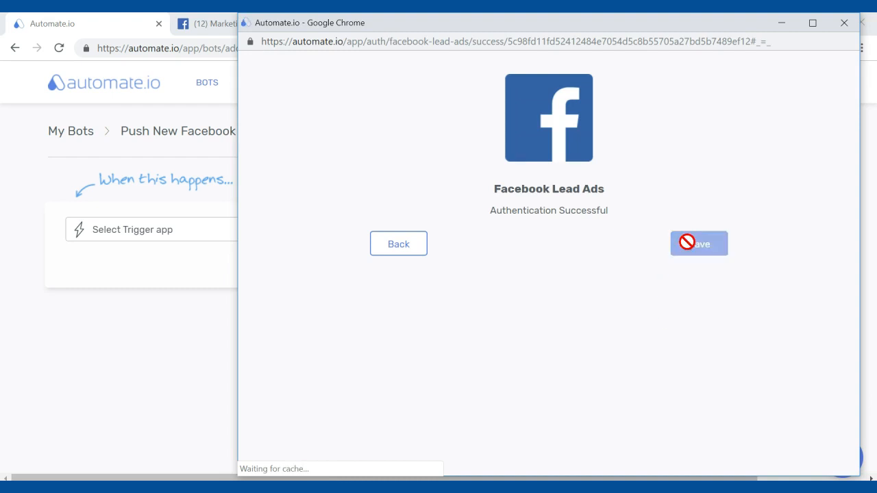
- Set the trigger event to New Lead and the trigger's page to Marketing Mangoes
click(371, 296)
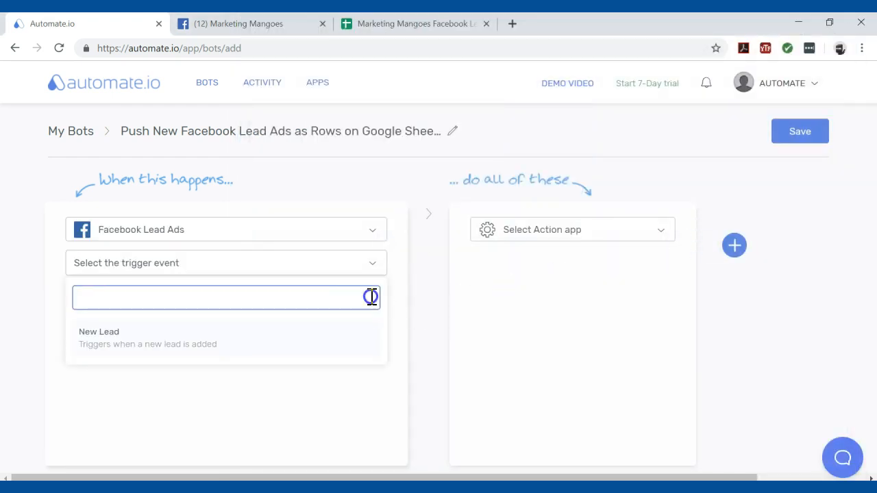
click(326, 343)
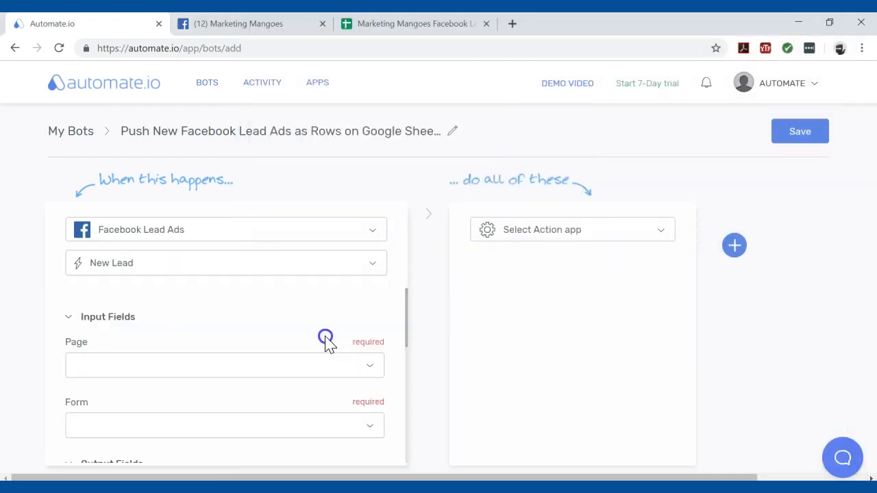
click(373, 370)
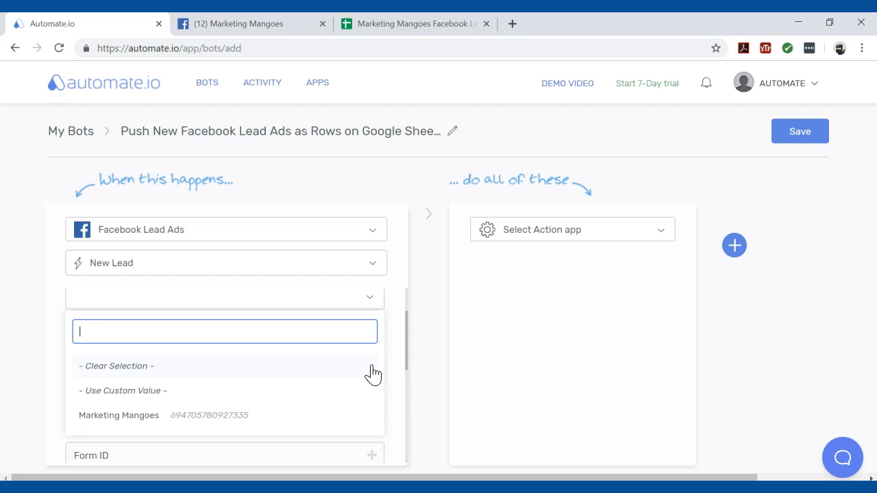
click(225, 415)
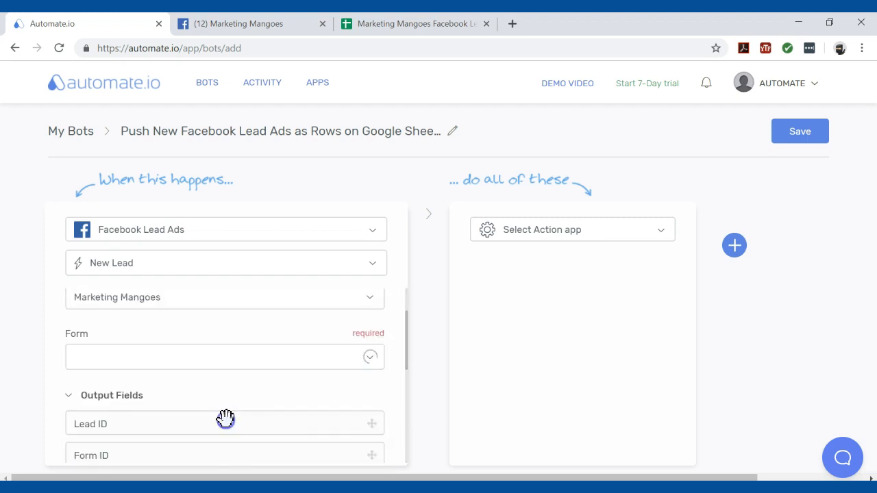
- Select the Ecommerce Automation Guide form for the trigger and review its output fields
click(371, 363)
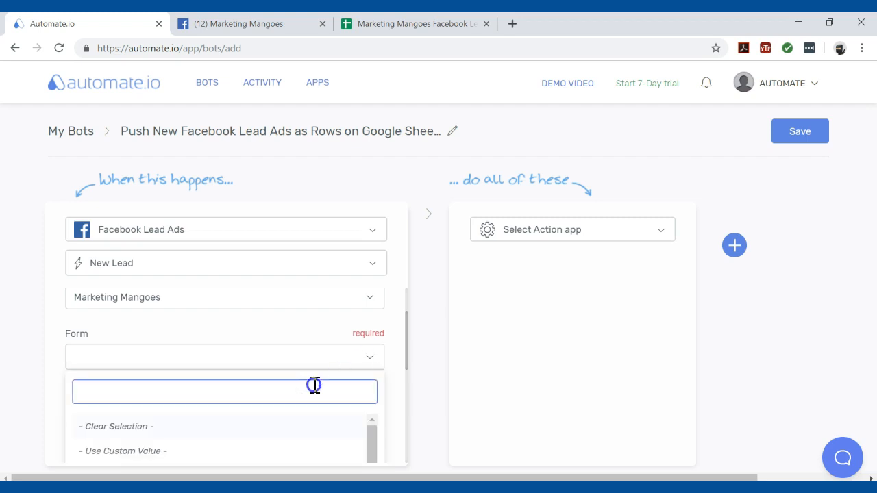
scroll(313, 390, down, 2)
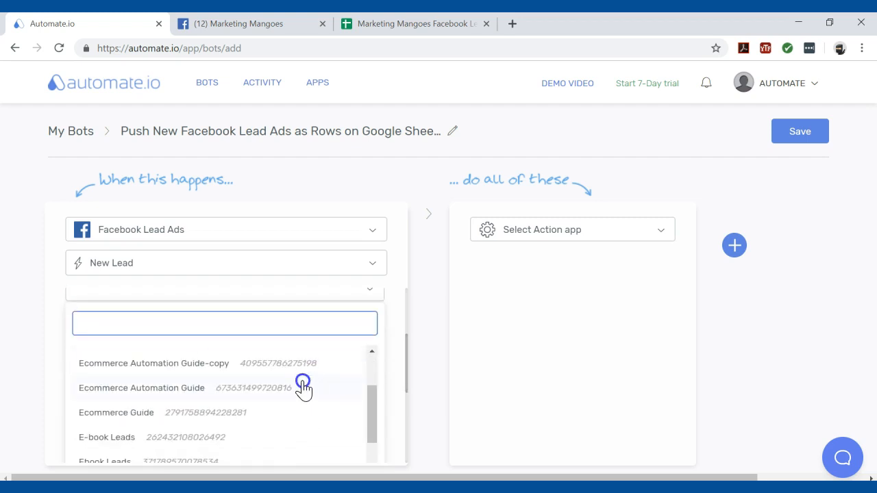
scroll(314, 391, up, 2)
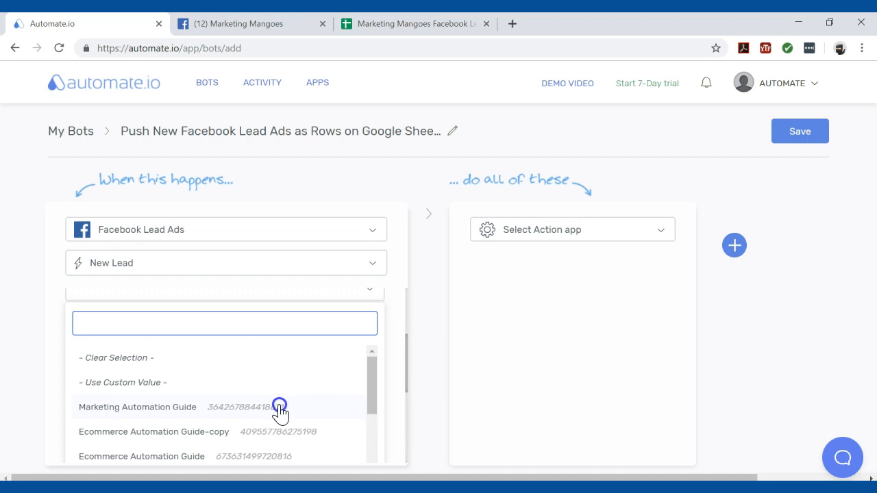
click(259, 452)
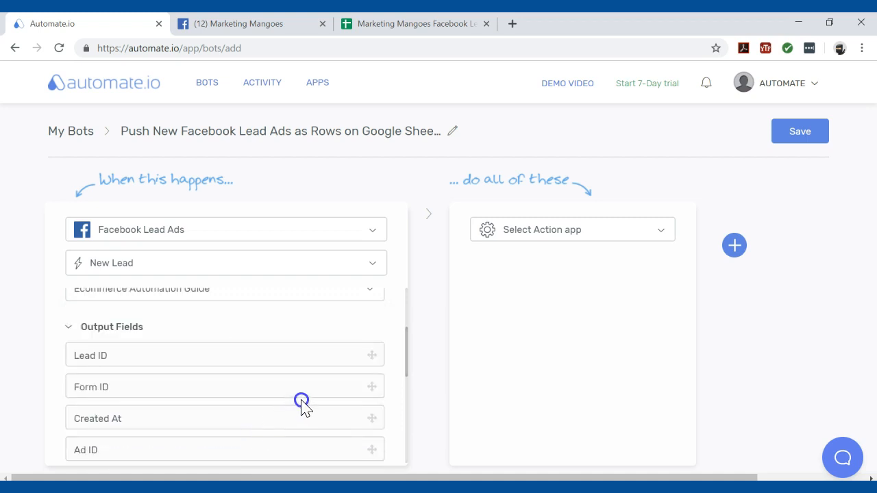
scroll(301, 405, up, 1)
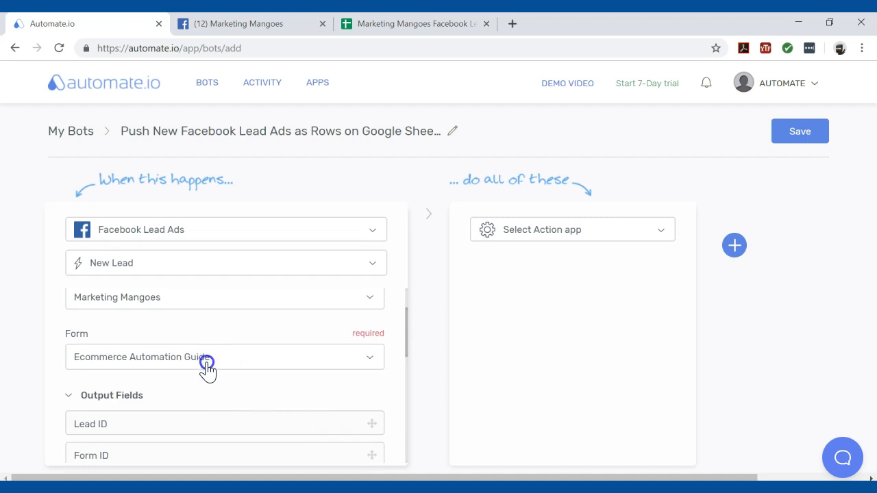
scroll(246, 411, down, 1)
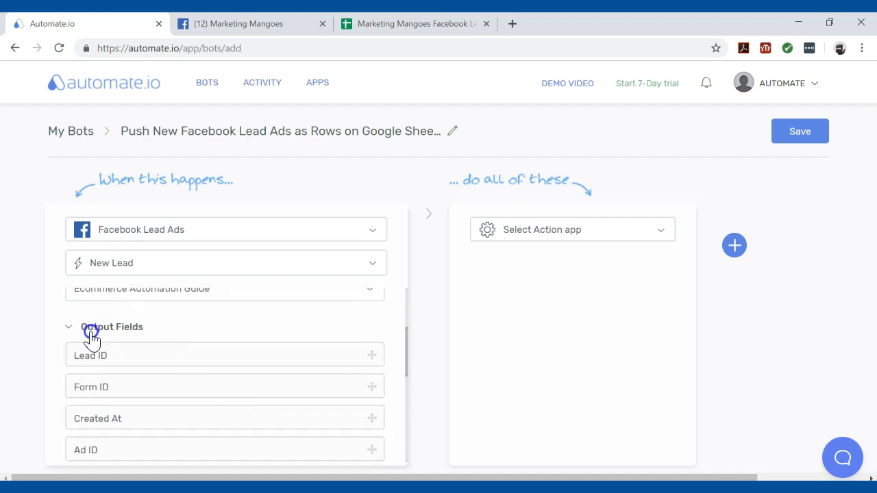
scroll(130, 353, down, 1)
scroll(130, 353, down, 4)
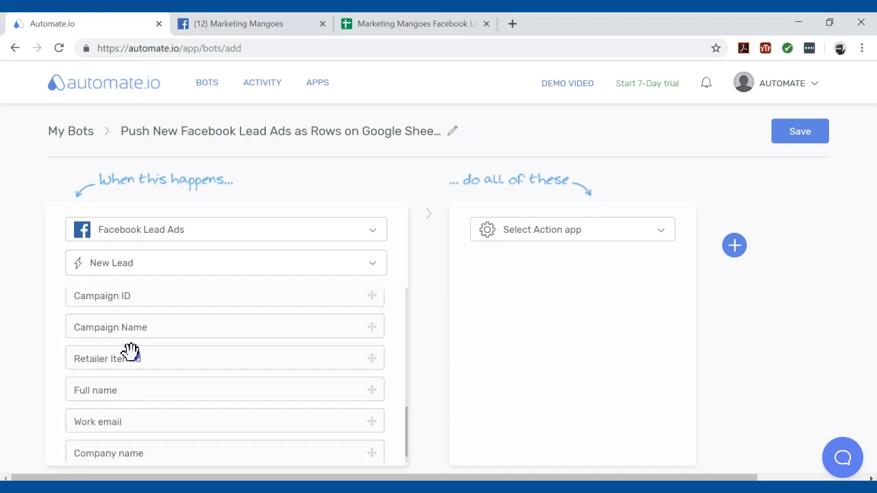
scroll(130, 353, up, 4)
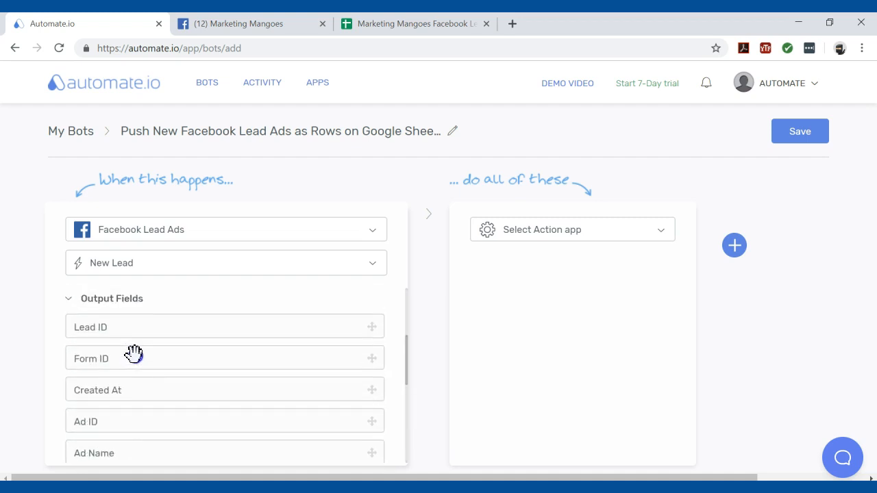
- Search the action apps for "google sheets" and choose Google Sheets as the bot's action app
click(656, 237)
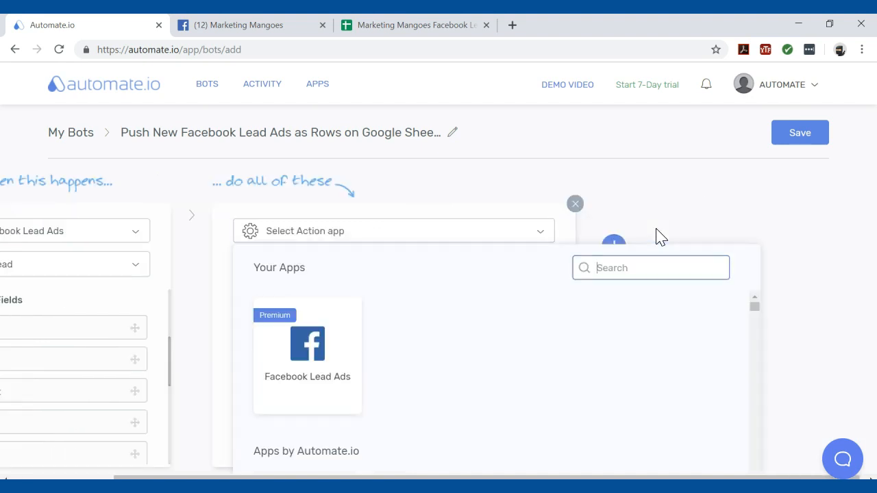
text(google sheets)
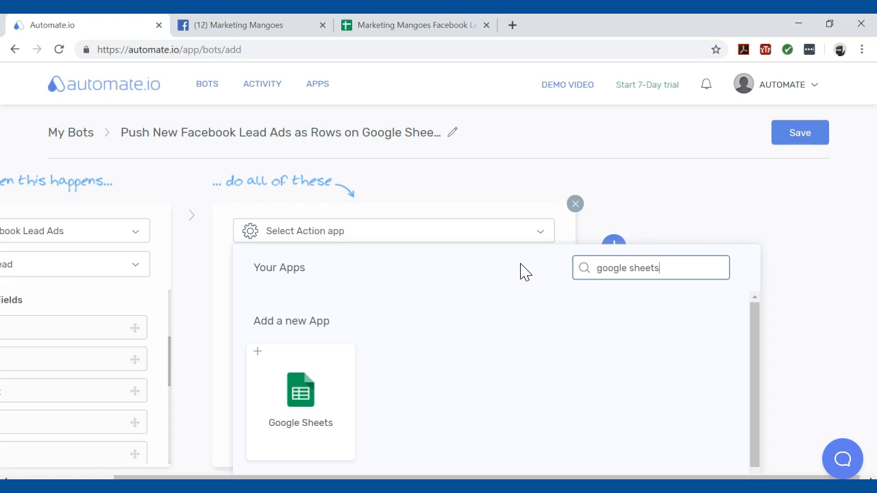
click(293, 392)
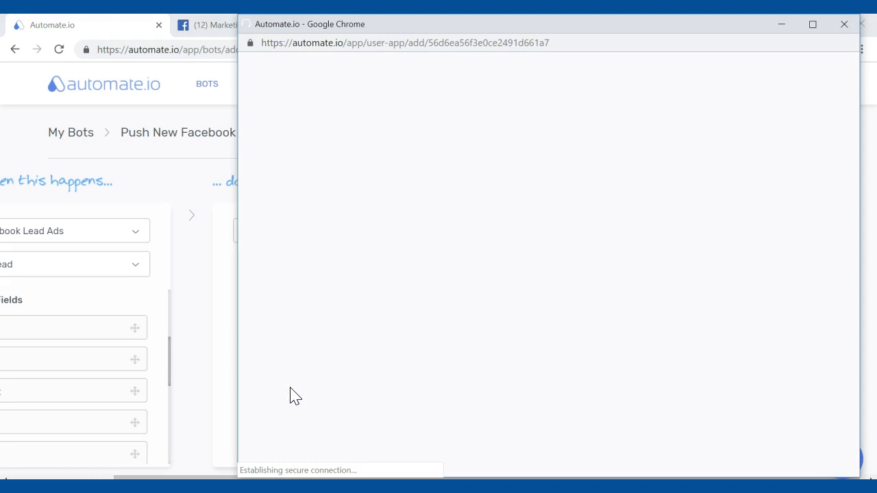
- Authorize Google Sheets with the test Google account, allow access to its Drive files, and save the connection
click(670, 262)
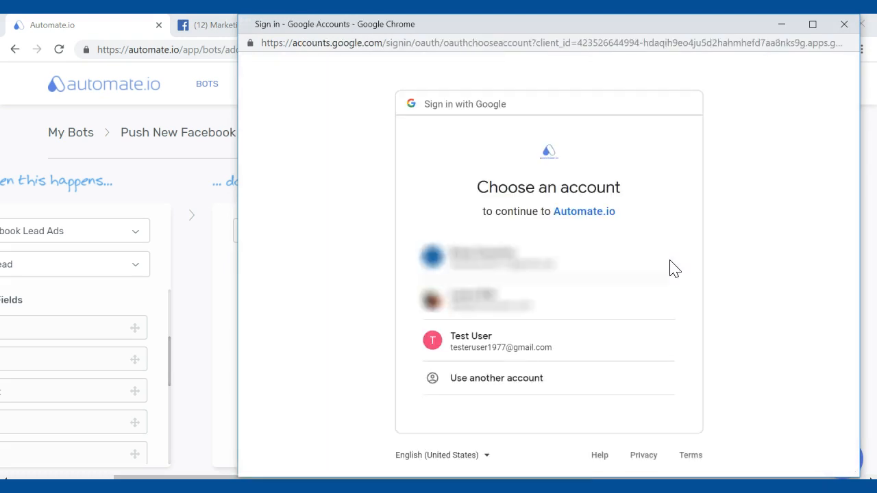
click(611, 349)
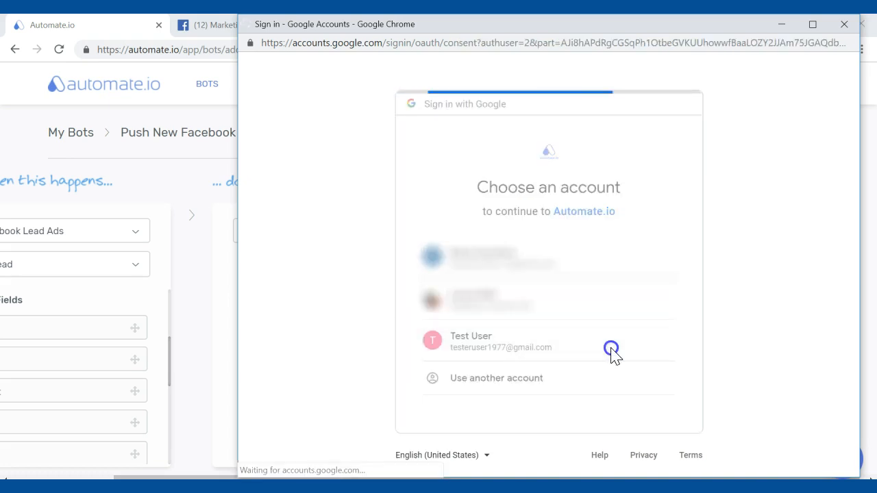
click(637, 463)
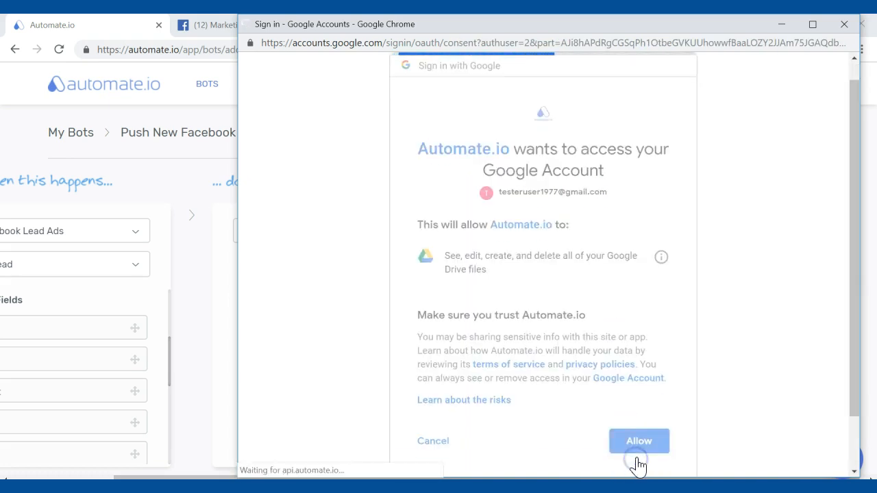
click(689, 251)
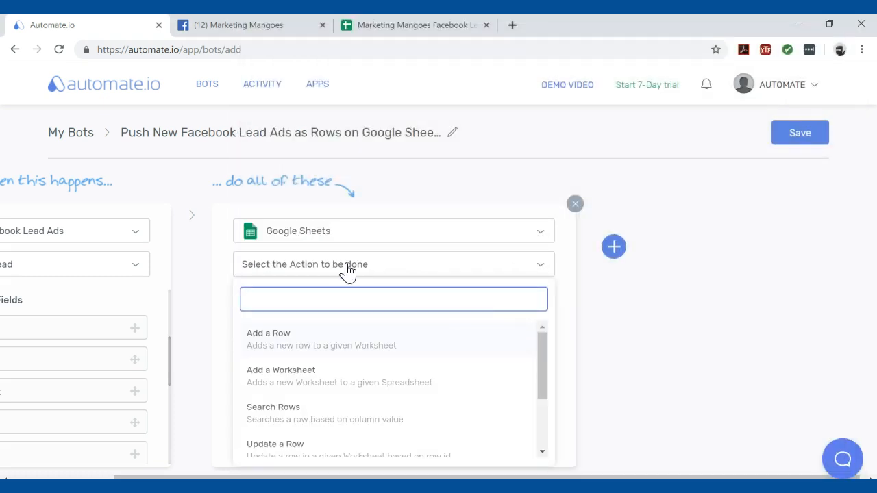
- Set the Google Sheets action to Add a Row and its spreadsheet to Marketing Mangoes Facebook Leads
click(272, 350)
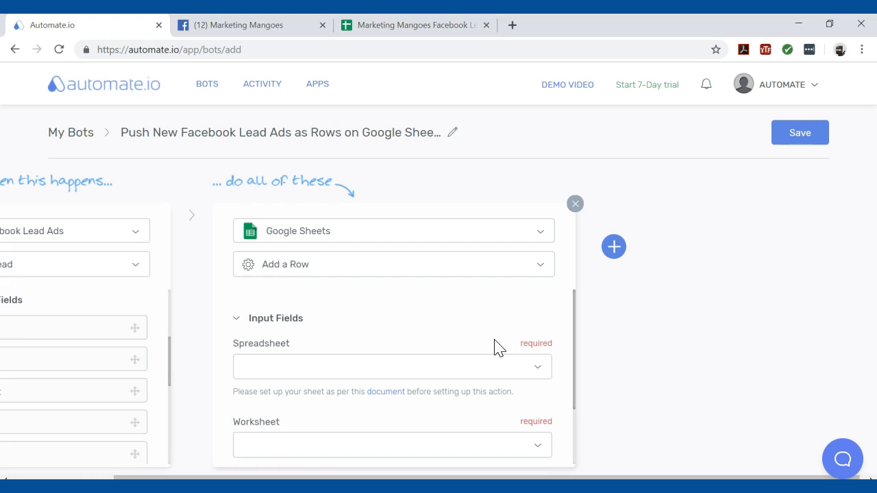
scroll(443, 294, down, 1)
scroll(446, 306, up, 1)
click(540, 368)
scroll(539, 372, down, 1)
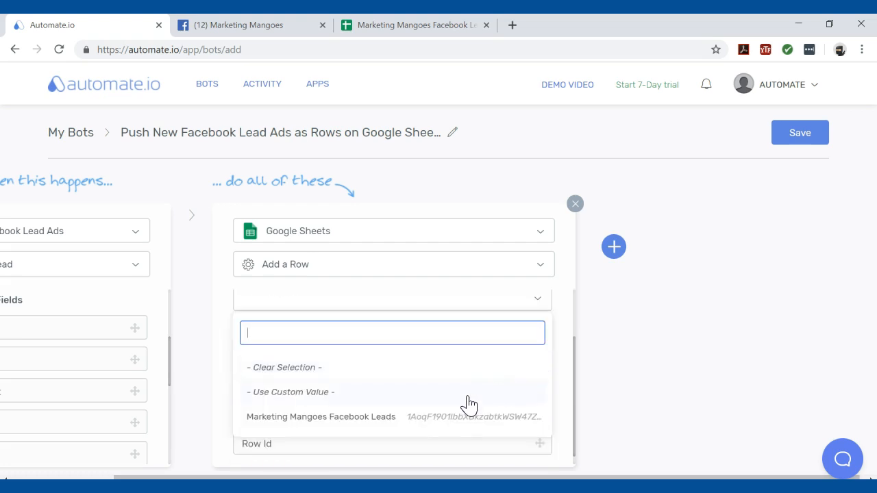
click(389, 422)
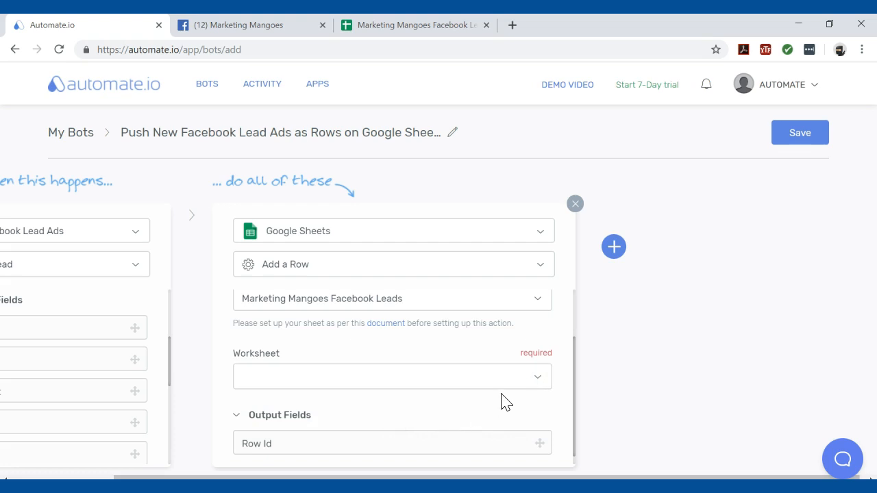
- Select EBook Leads as the worksheet that receives the new rows
click(537, 378)
scroll(539, 384, down, 1)
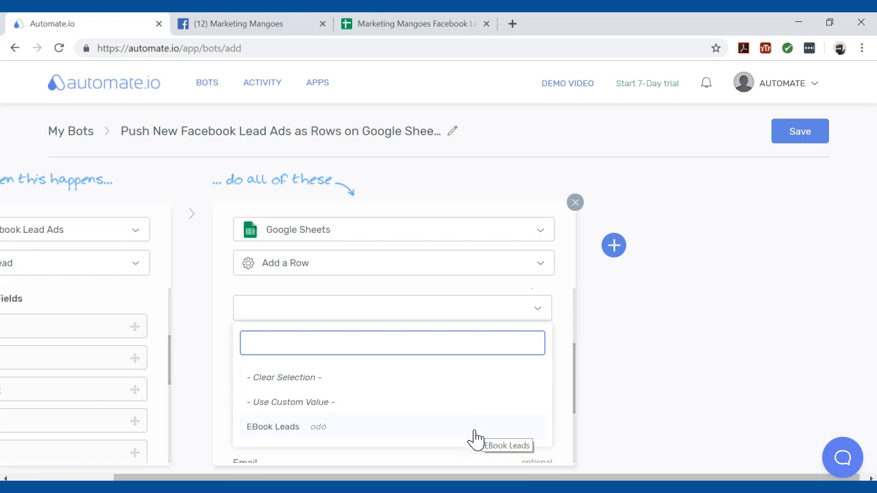
click(276, 432)
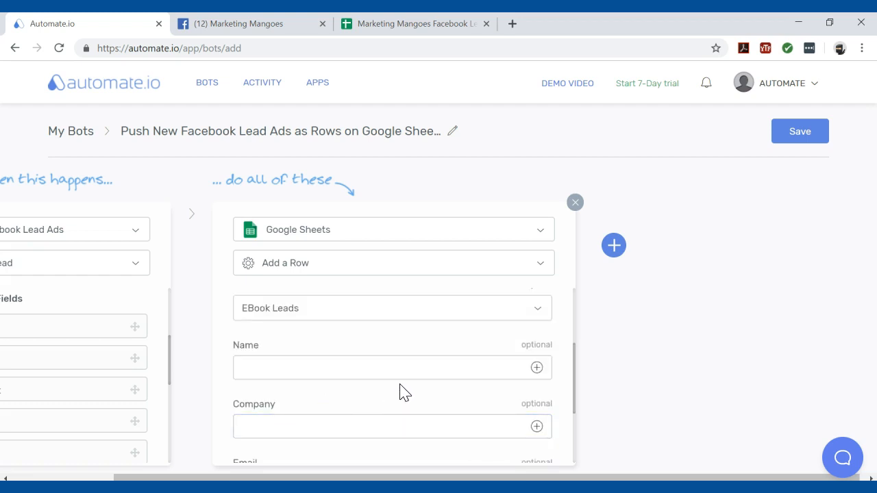
- Examine the worksheet's column fields and the Google Spreadsheet setup document, and return to the bot editor
scroll(404, 392, down, 1)
scroll(370, 342, up, 1)
click(291, 433)
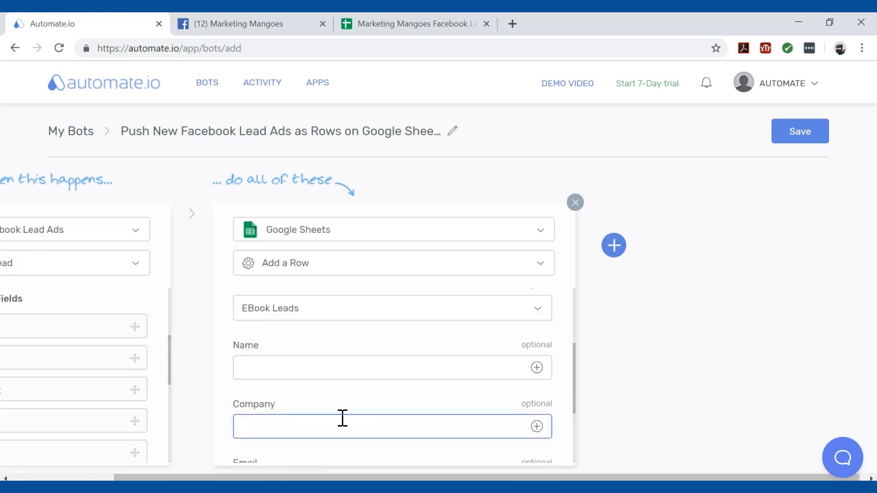
scroll(343, 418, down, 1)
drag(355, 477, 240, 476)
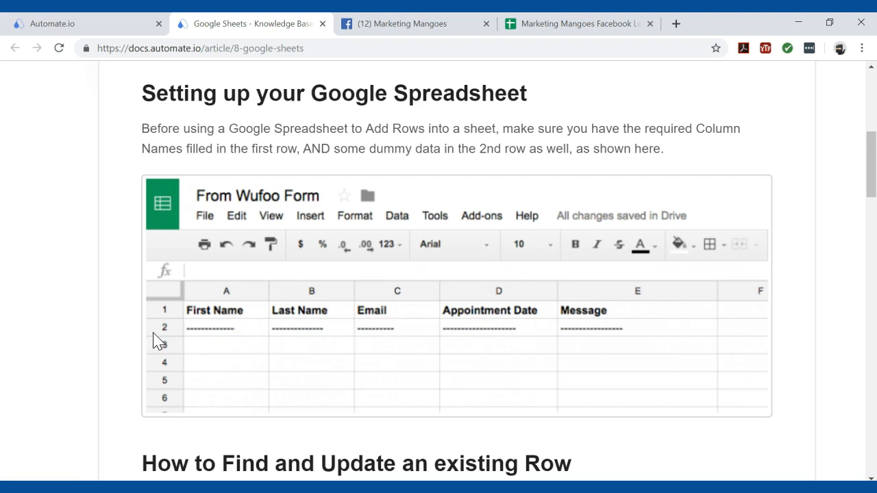
click(124, 24)
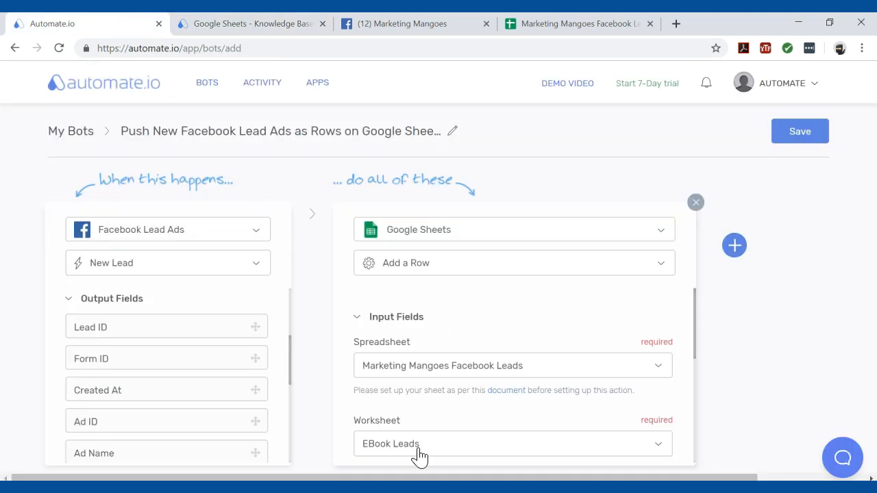
- Map the lead's Full name to the Name column, Company name to Company, and Work email to Email in the Google Sheets action
scroll(420, 432, down, 1)
scroll(418, 425, up, 1)
scroll(419, 430, down, 1)
scroll(420, 431, down, 2)
scroll(224, 389, down, 3)
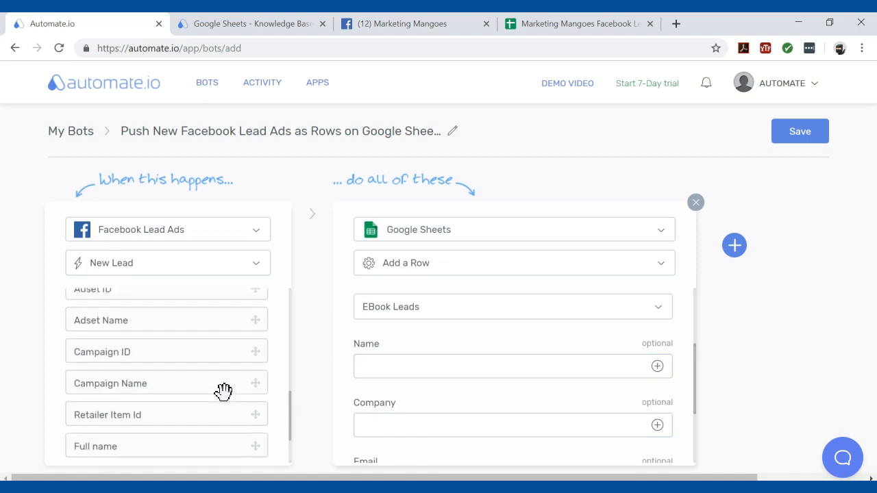
scroll(223, 391, down, 1)
drag(211, 432, 448, 366)
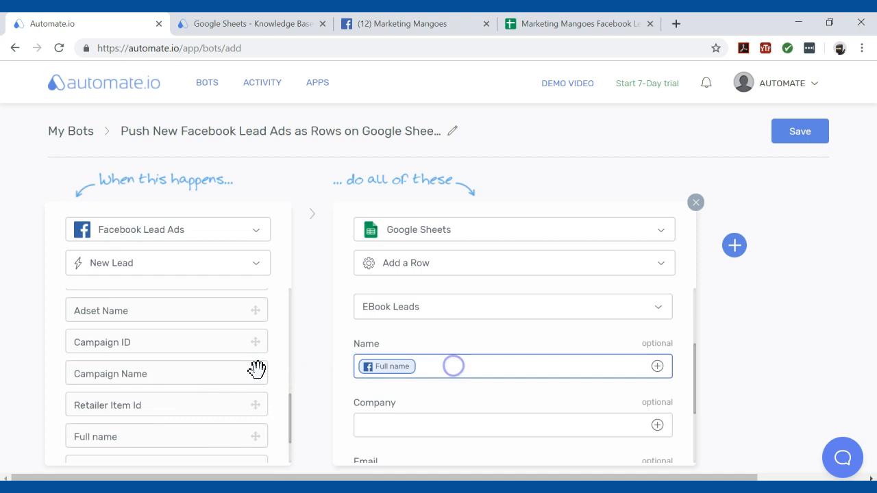
scroll(209, 372, down, 2)
drag(177, 423, 438, 413)
scroll(425, 410, down, 2)
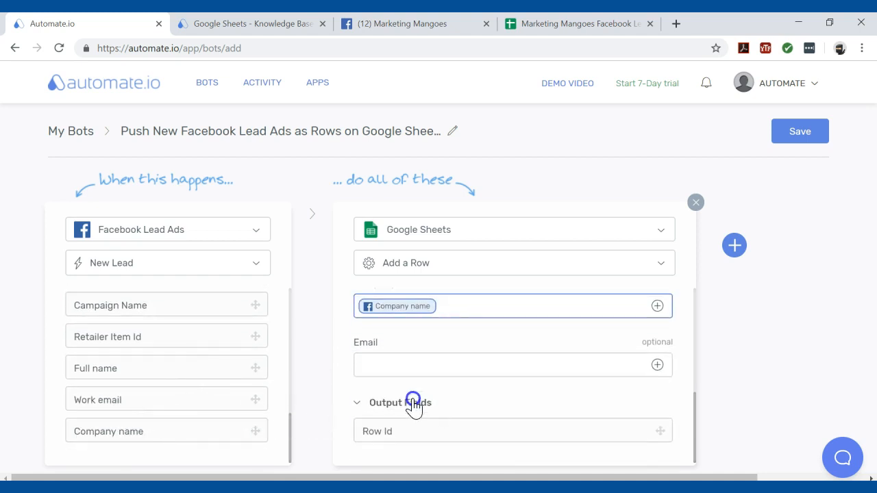
drag(152, 393, 425, 363)
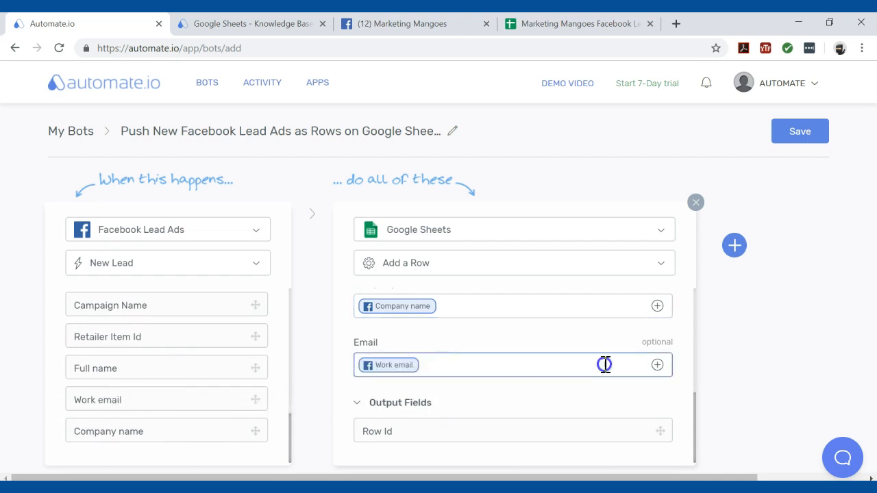
- Save the bot and turn it on
click(795, 135)
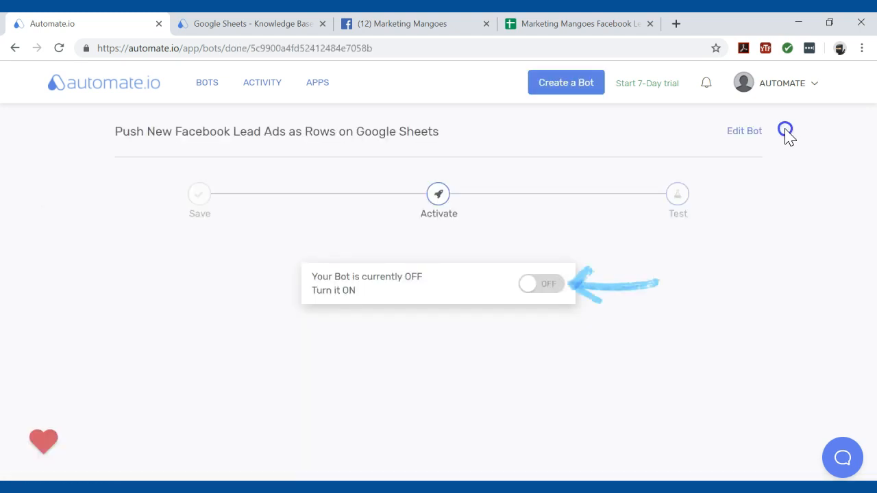
click(537, 285)
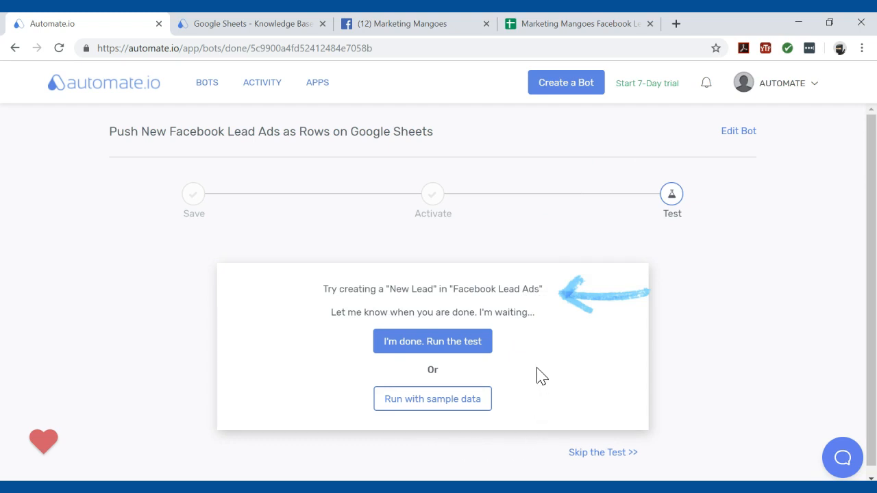
- Close the Google Sheets knowledge base page and open the Lead Ads Forms Library in the Marketing Mangoes Facebook page's publishing tools
click(322, 23)
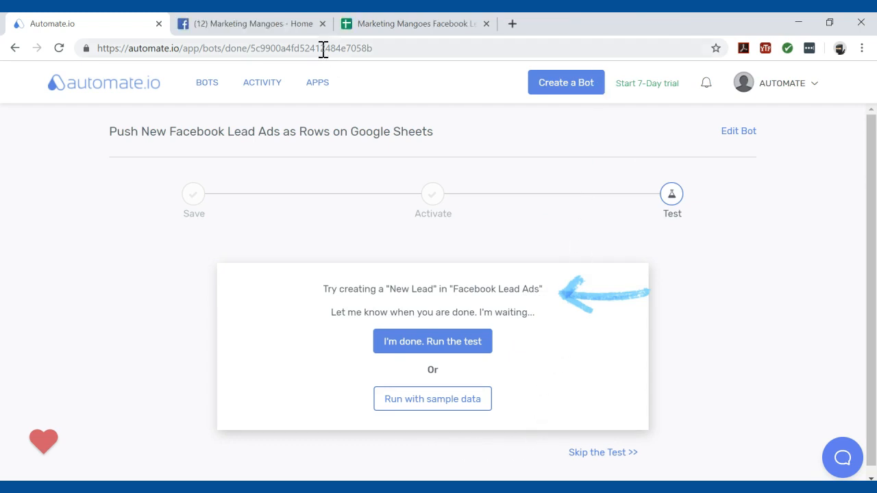
click(283, 28)
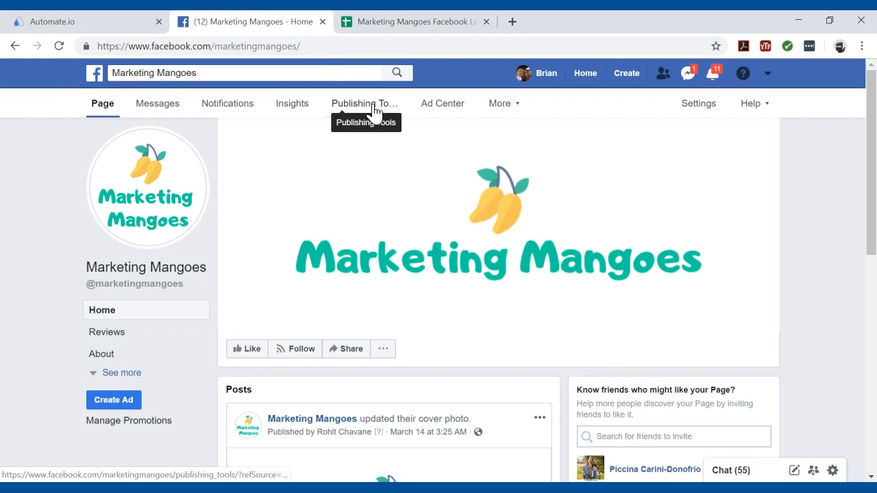
click(375, 111)
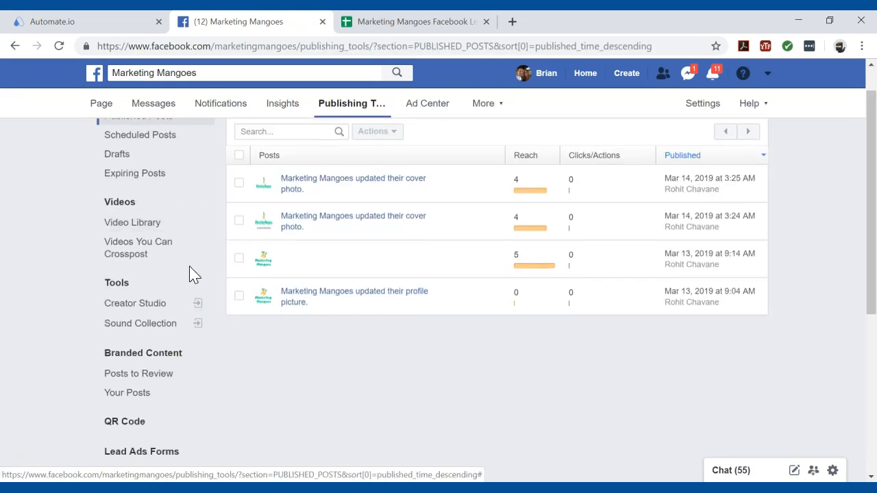
scroll(194, 275, down, 3)
click(141, 242)
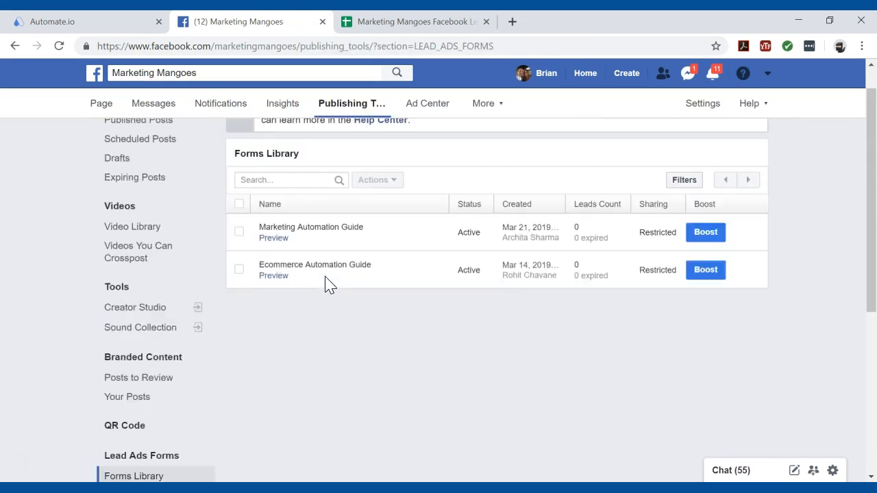
scroll(327, 284, up, 1)
- Preview the Marketing Automation Guide form and submit a test lead with a full name, work email and company Public Company Partners
click(287, 272)
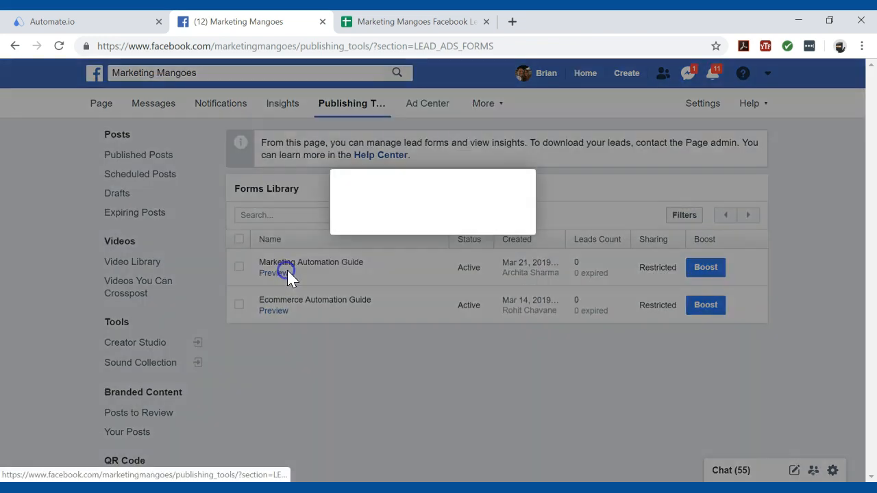
scroll(293, 278, down, 2)
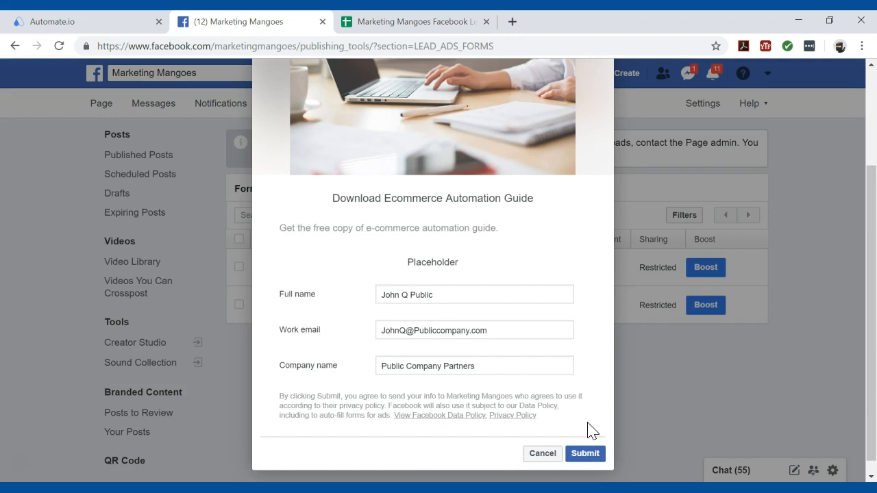
click(584, 455)
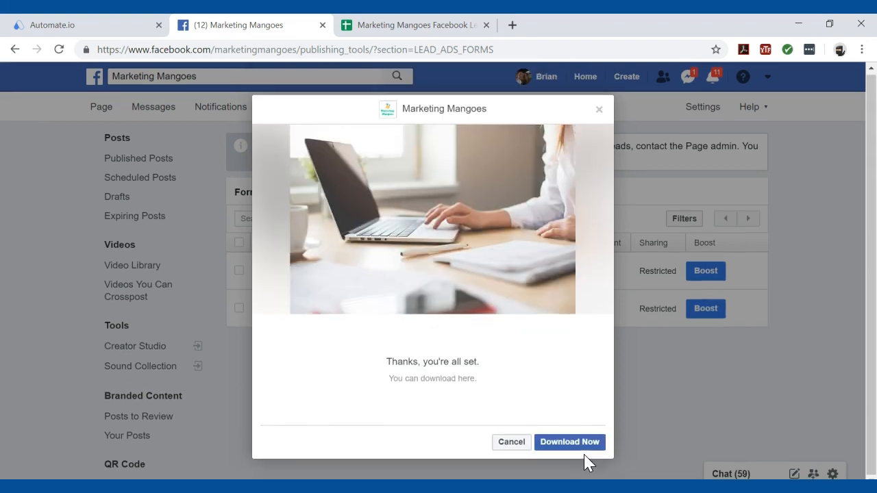
- Switch back to Automate.io, run the bot's test, and check the lead's name, company and email in the EBook Leads worksheet
click(117, 27)
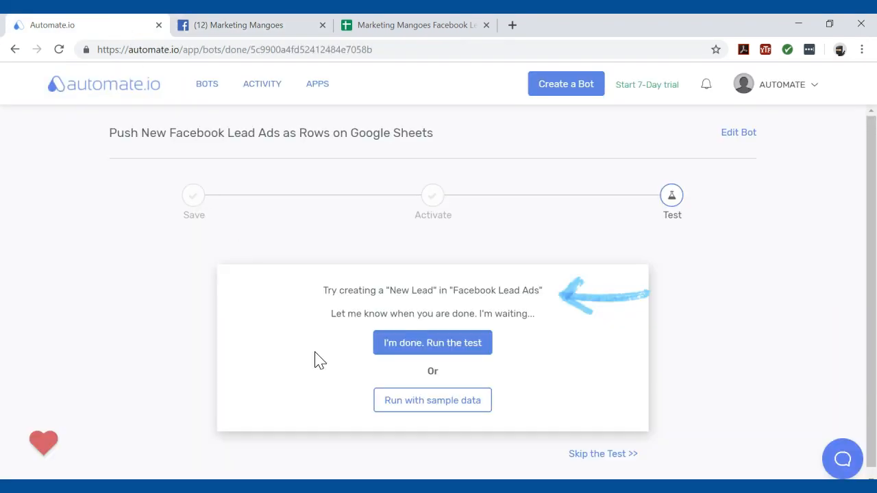
click(444, 345)
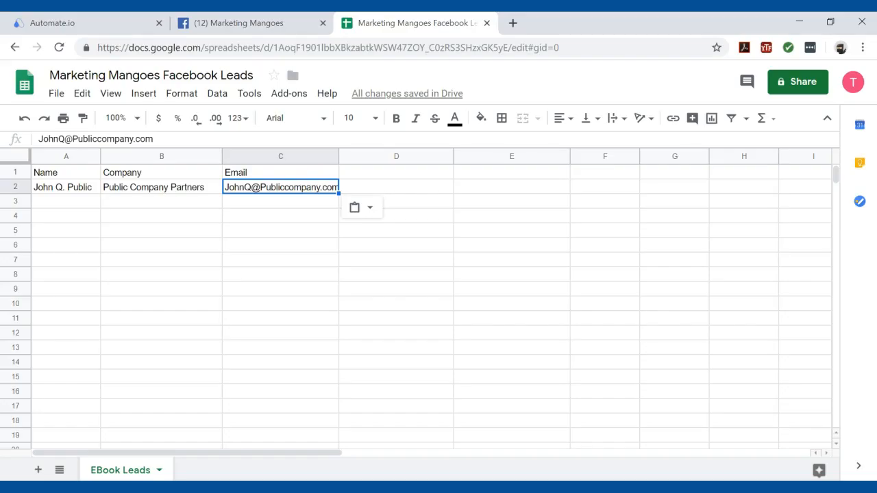
drag(50, 192, 136, 193)
click(254, 189)
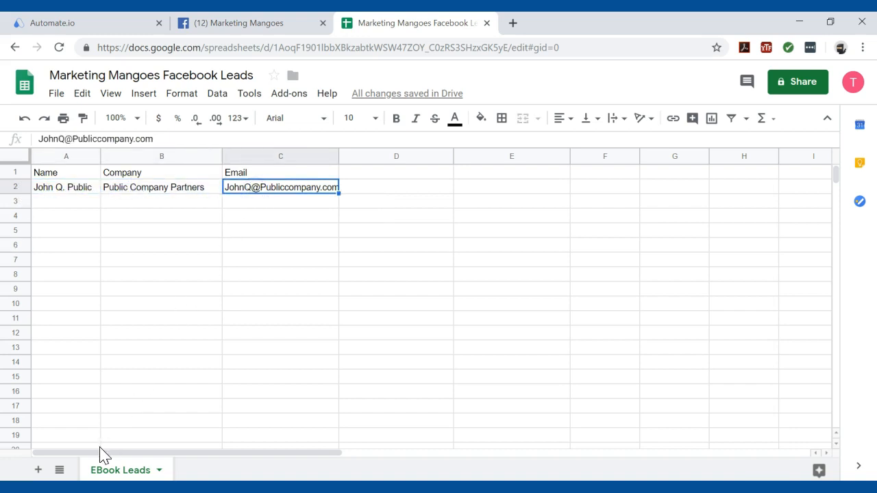